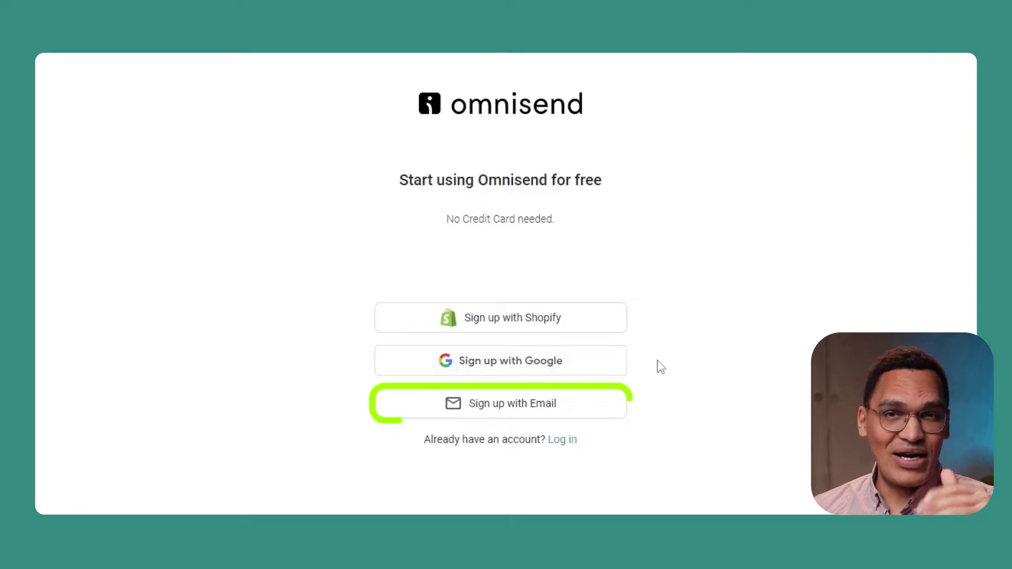
Sign up for Omnisend with an email address and password
click(506, 404)
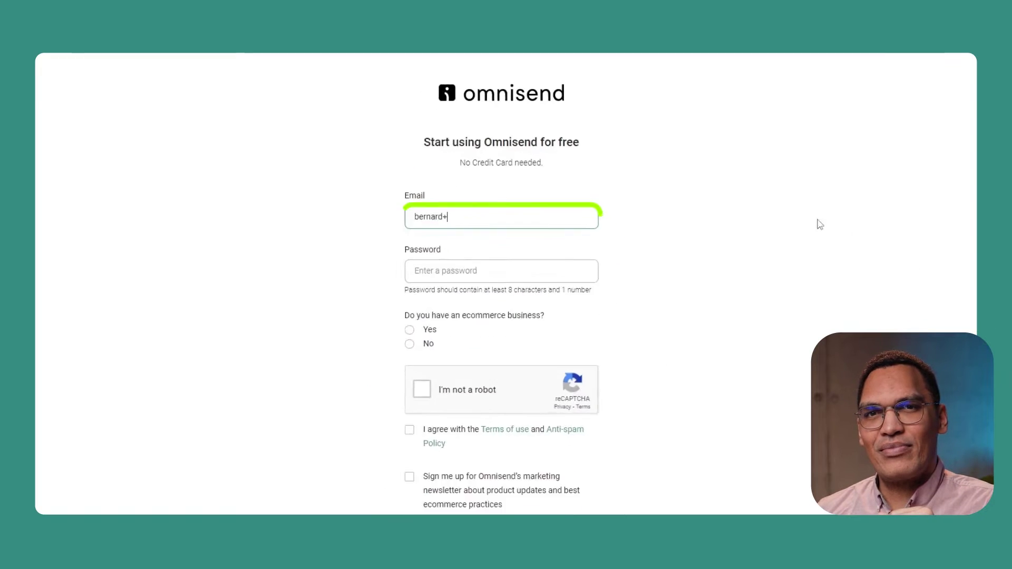
key(Tab)
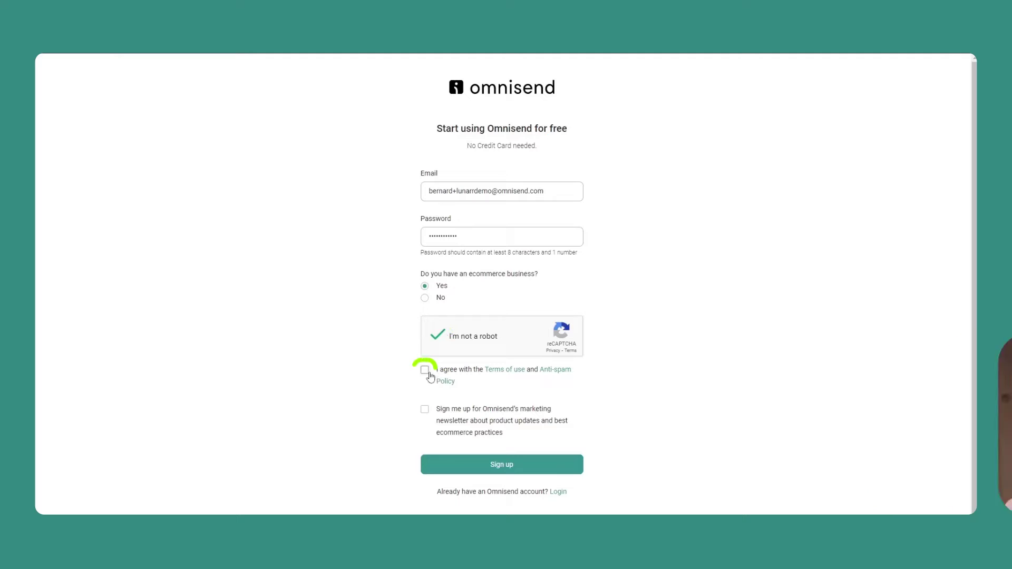
click(514, 466)
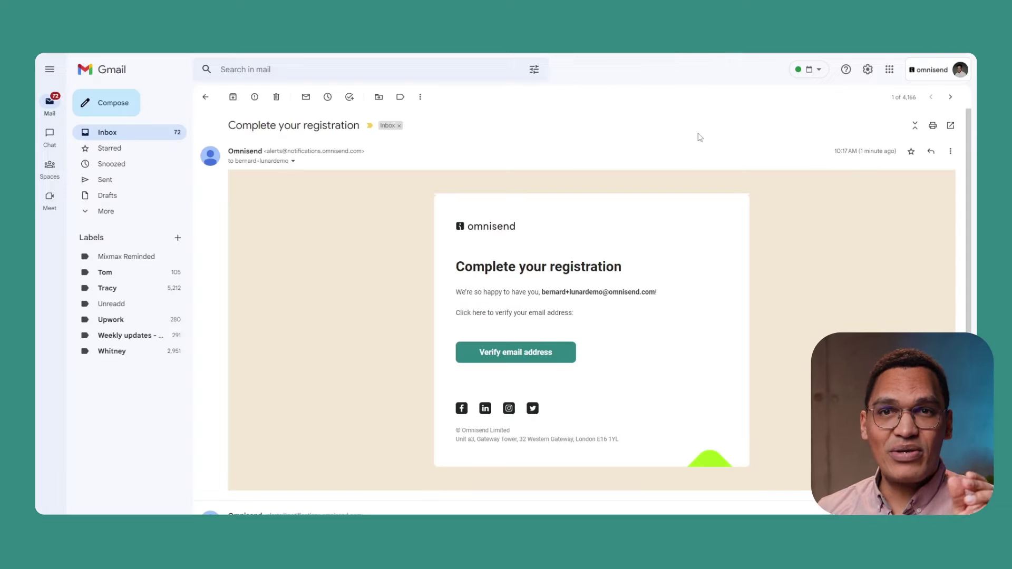
Verify the new account's email address and enter the user's first name
click(523, 359)
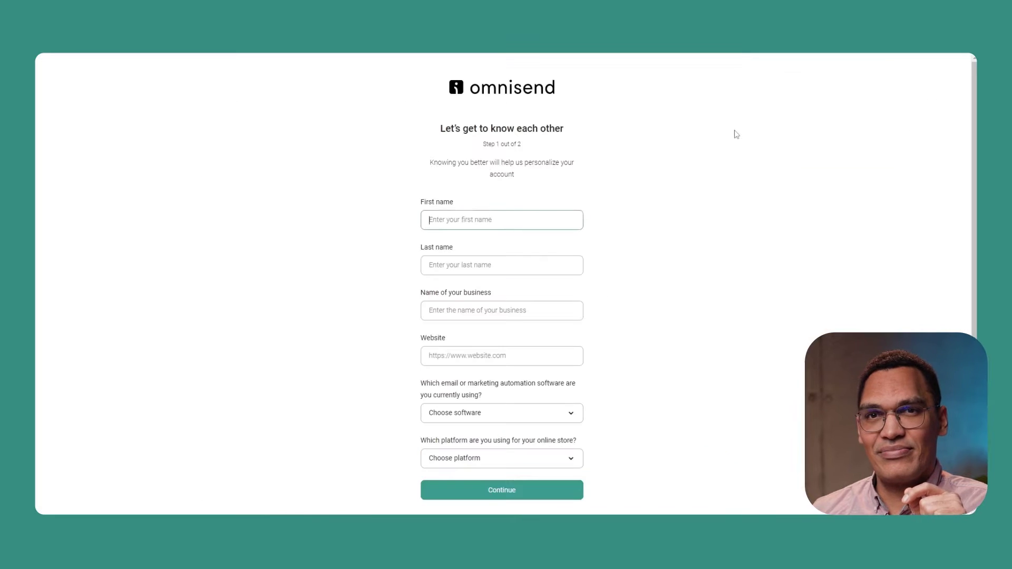
key(Tab)
Fill in the last name, business name 'Lunar Demo store' and pasted website
key(Tab)
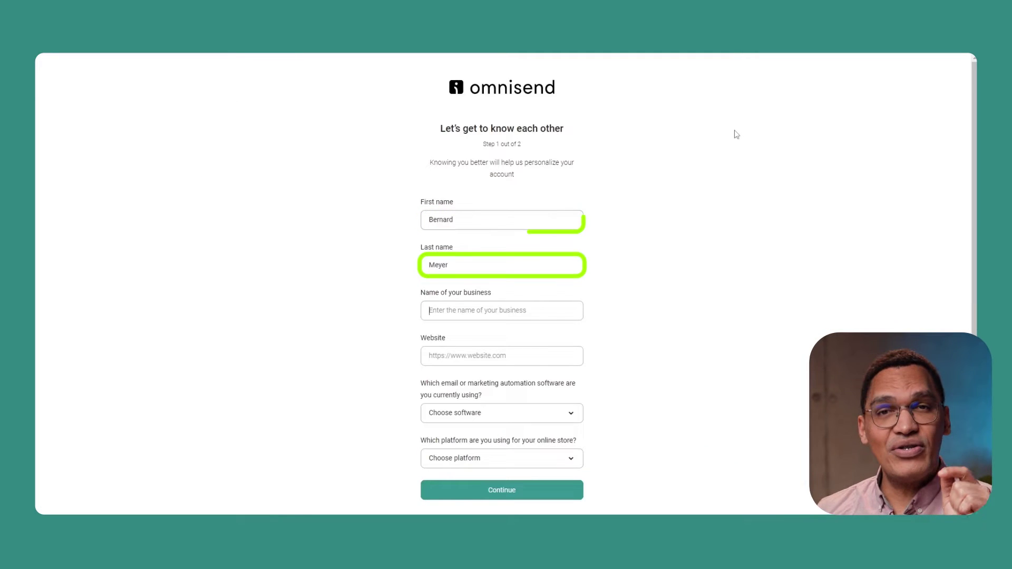
text(Lunar Demo store)
key(Tab)
text(https://the-lunar-demo-store.myshopify.com/)
Choose Klaviyo as current software and Shopify as store platform, then continue
click(556, 417)
click(463, 385)
scroll(562, 442, down, 1)
click(562, 441)
click(464, 274)
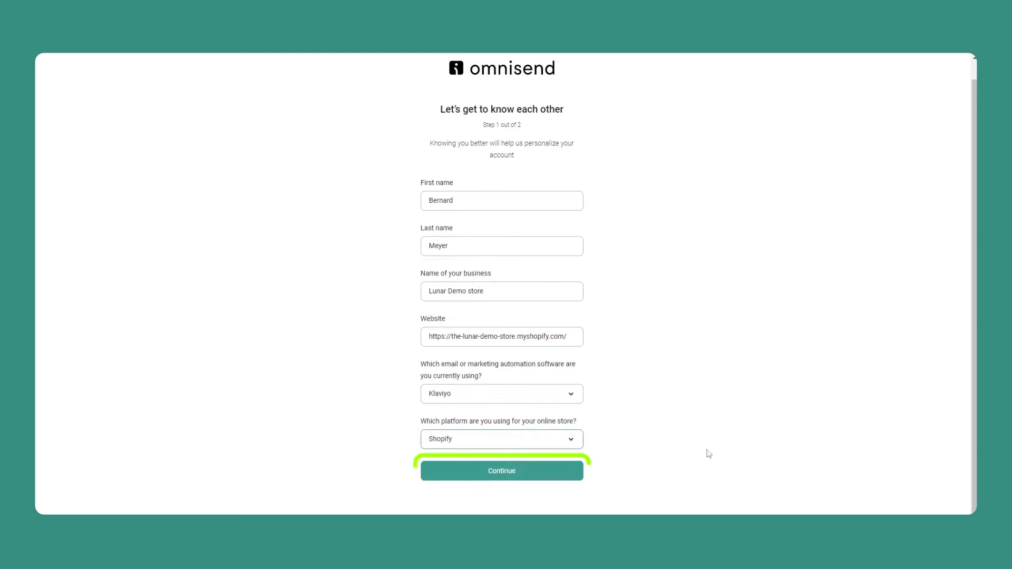
click(502, 471)
Set the store's country to United States and state to Texas
click(568, 222)
text(united)
click(441, 387)
click(488, 267)
scroll(457, 370, down, 10)
click(454, 415)
Enter the store's street address and ZIP code
click(502, 312)
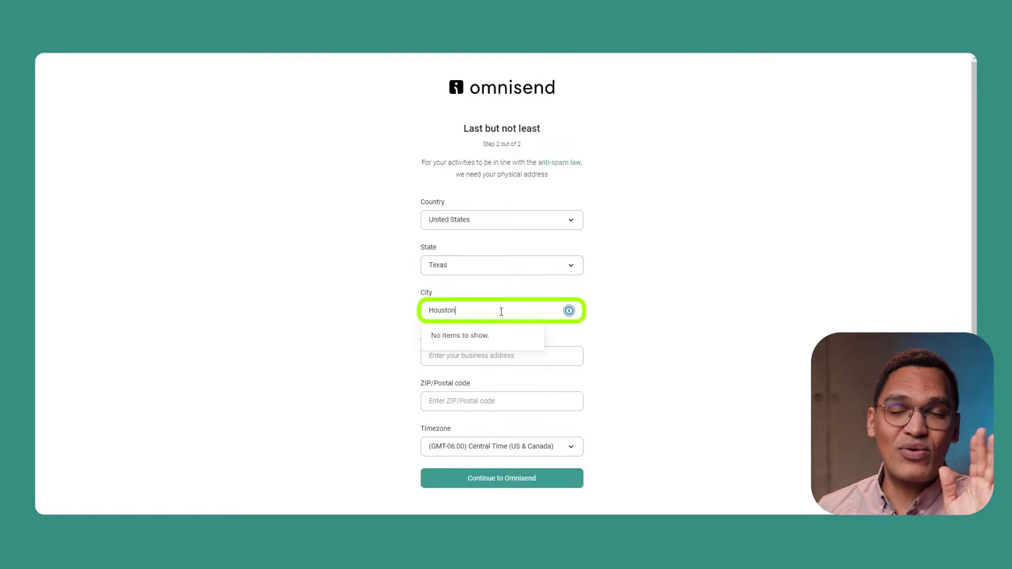
text(123 Main street)
click(646, 302)
click(532, 398)
text(12345)
click(705, 361)
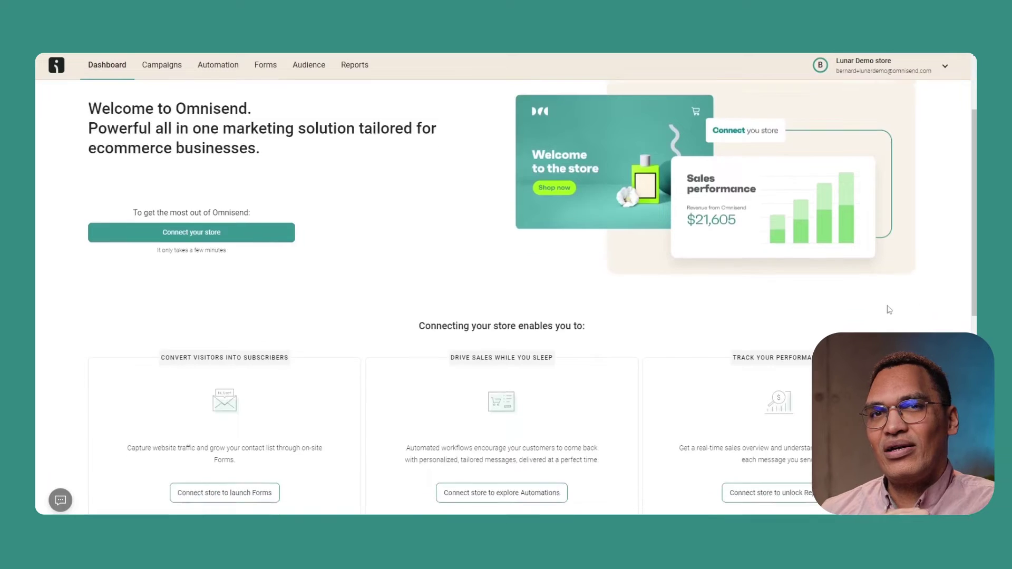
Scroll down the new dashboard to view the store connection options
scroll(889, 310, down, 5)
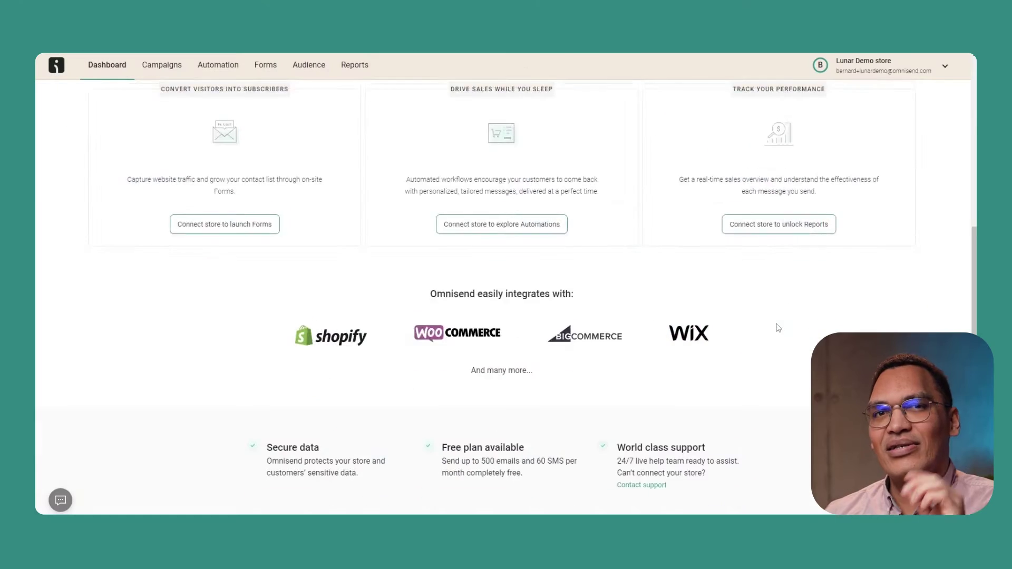
Connect a Shopify store to the account, then search the Shopify App Store for 'omnisend'
scroll(776, 328, up, 6)
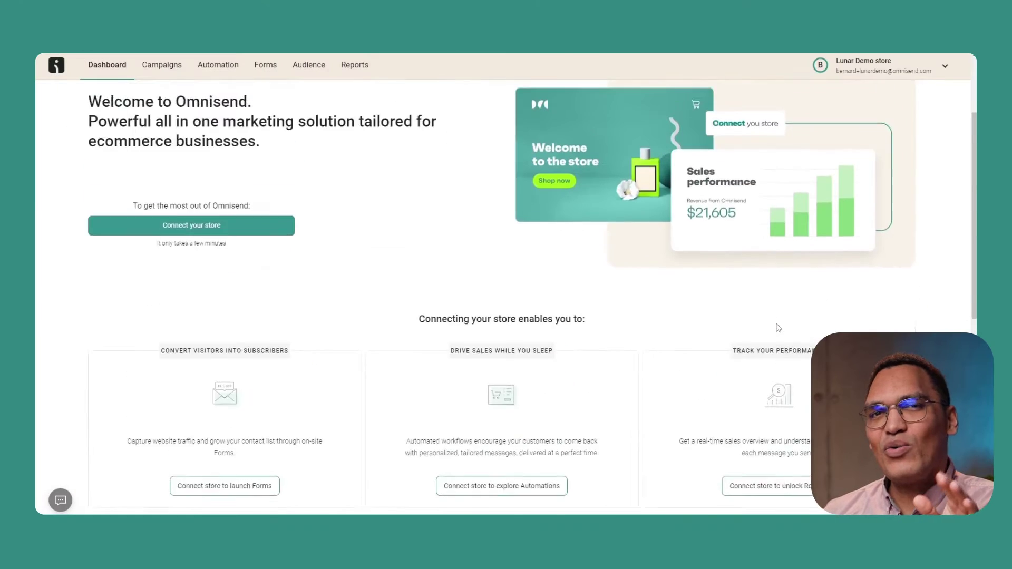
click(225, 306)
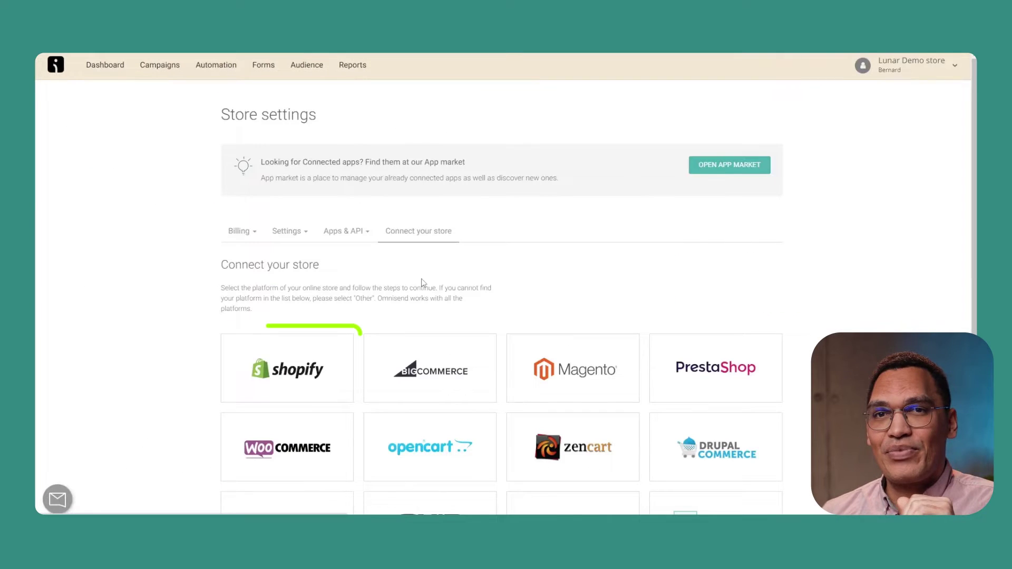
click(288, 370)
click(466, 198)
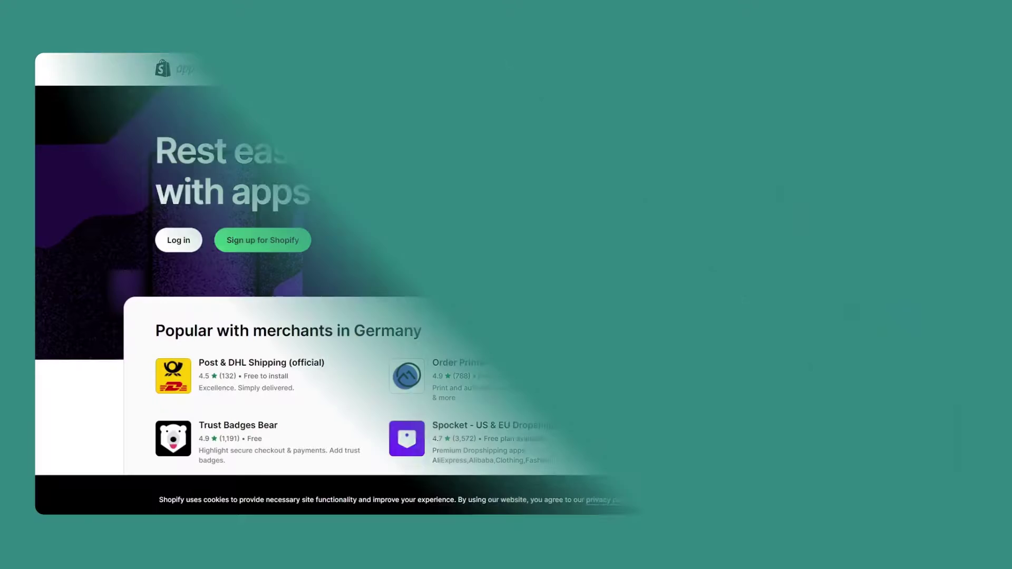
click(411, 68)
text(omnisend)
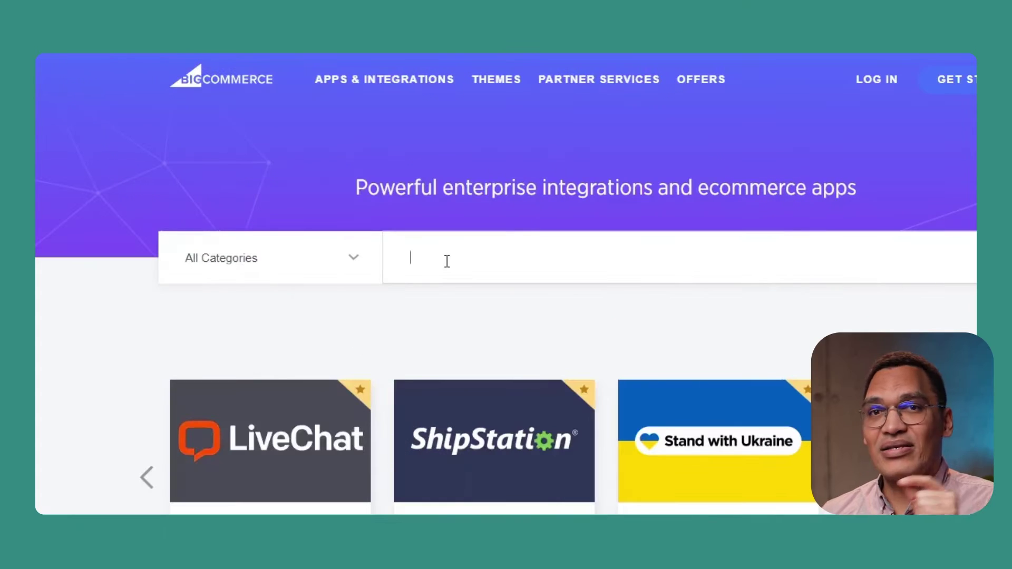
Search the app store for 'omnisend' and open the Omnisend app's details page
text(omnisend)
key(Return)
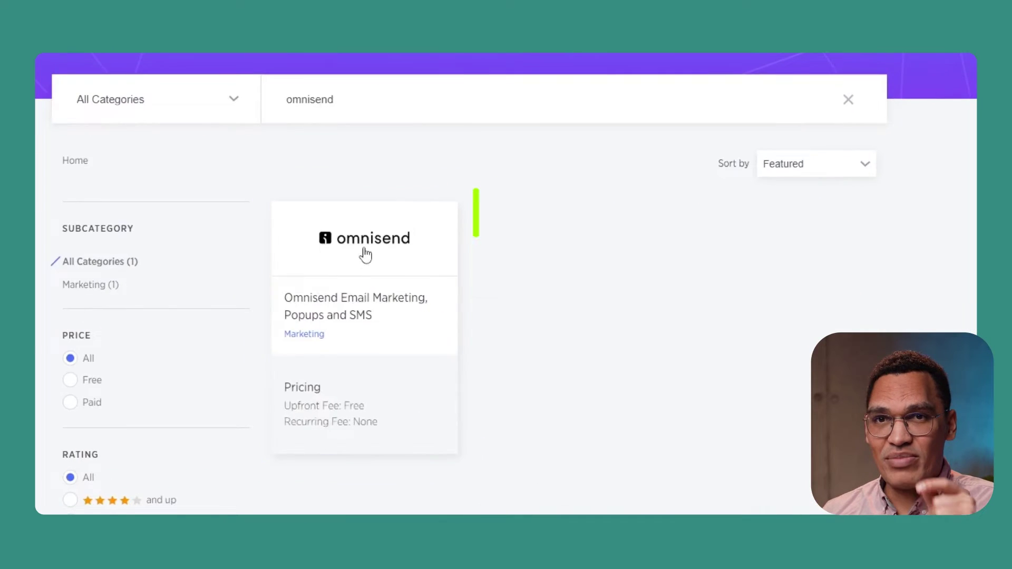
click(367, 255)
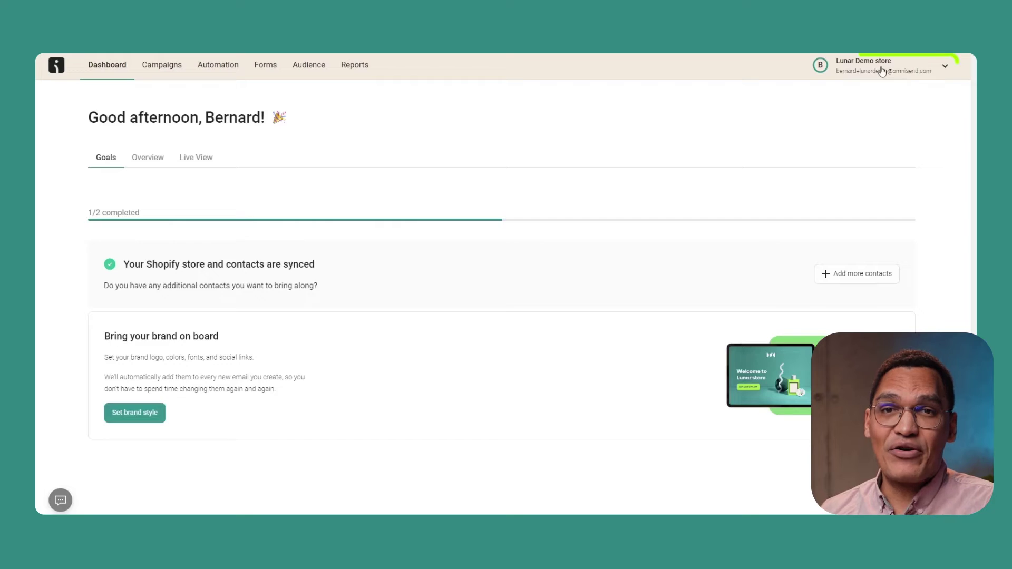
click(896, 68)
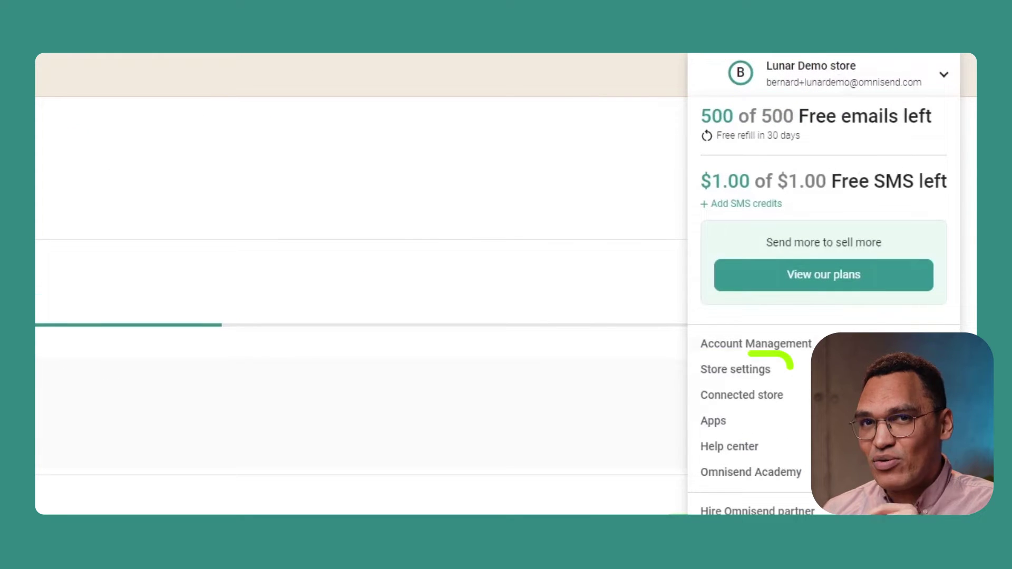
click(735, 369)
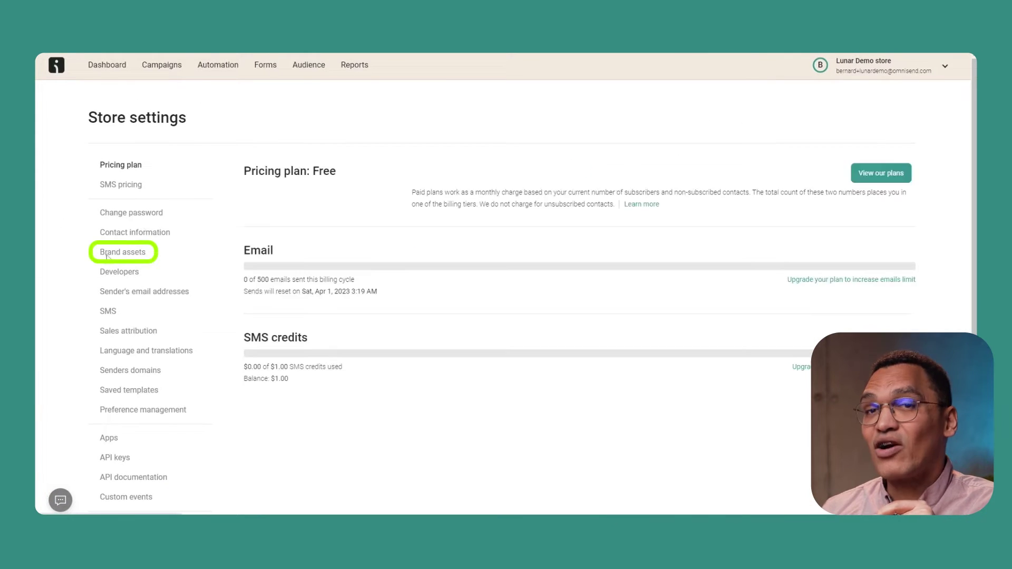
click(120, 252)
scroll(535, 132, down, 2)
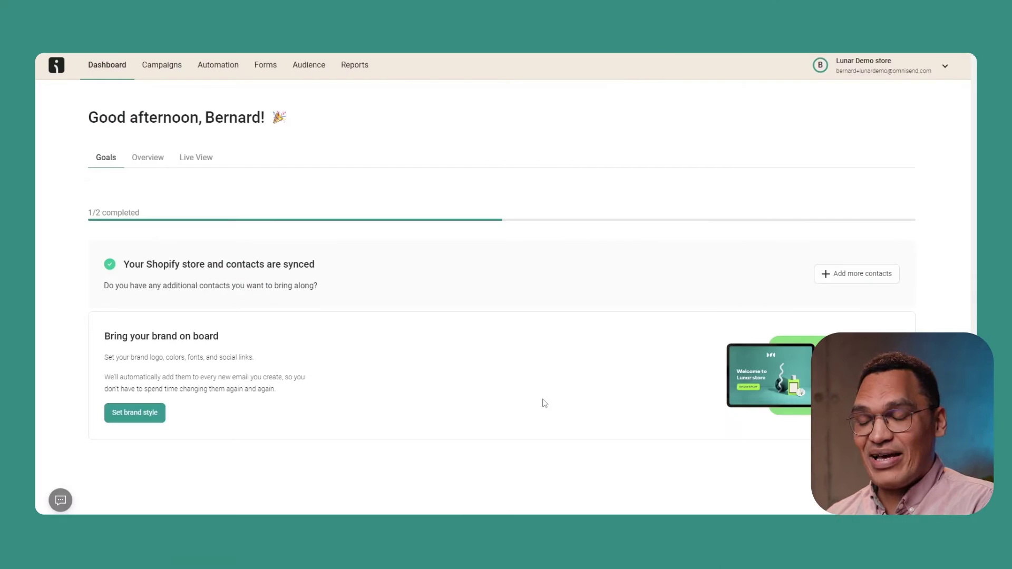
Go to Forms, start a new form and browse the template library
click(265, 64)
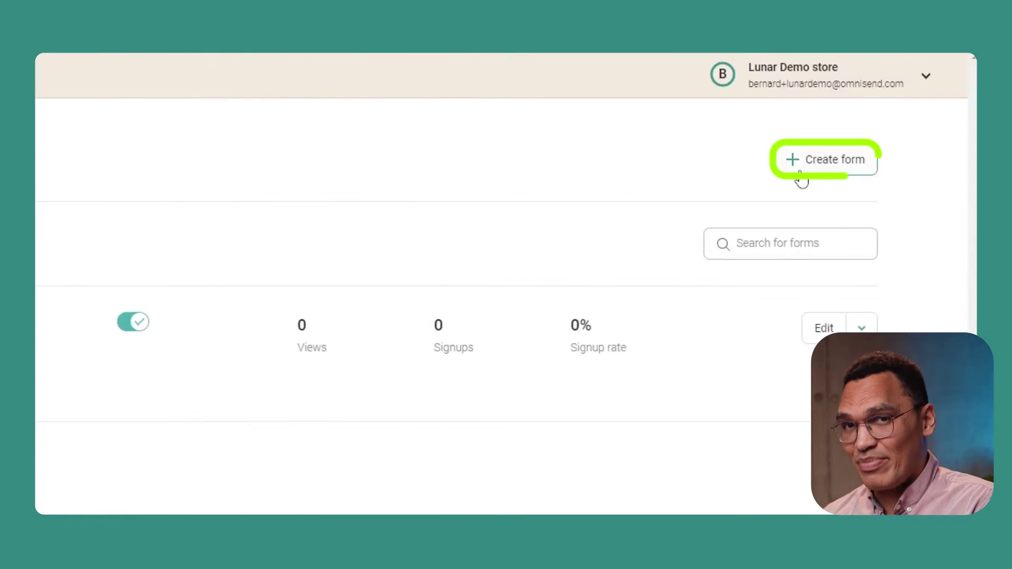
click(798, 168)
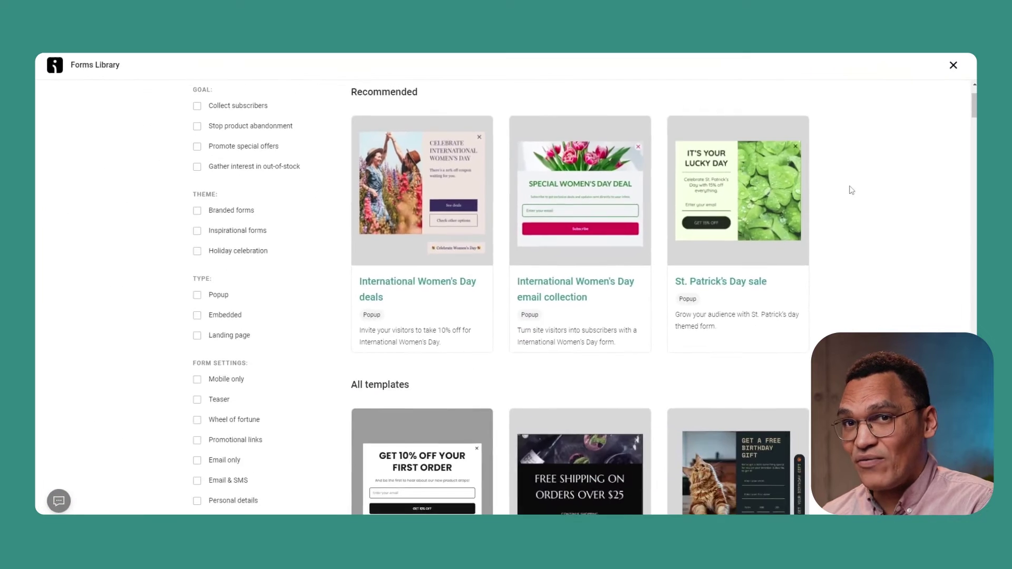
scroll(865, 199, down, 3)
scroll(867, 199, down, 2)
scroll(868, 199, up, 4)
scroll(868, 199, up, 3)
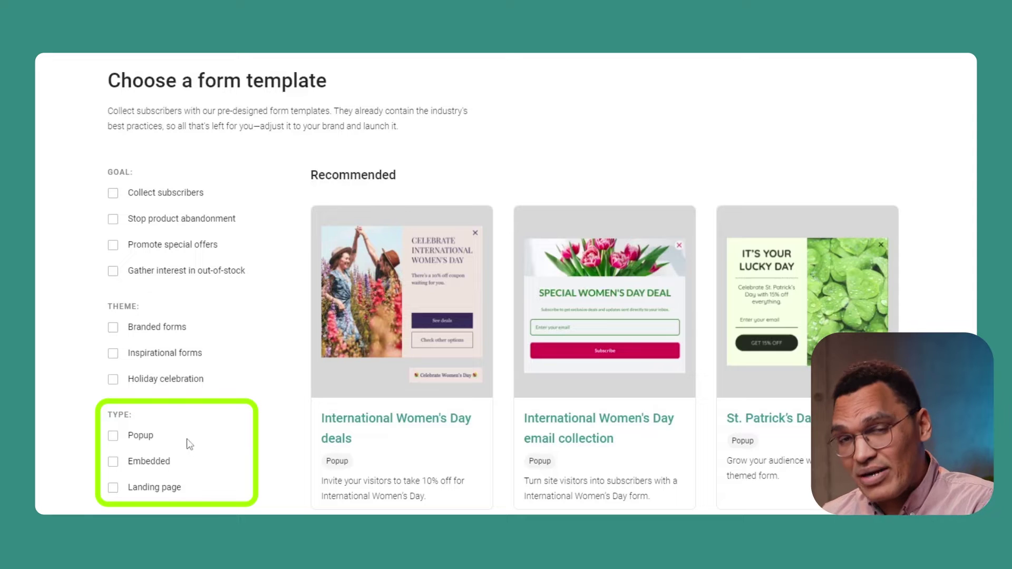
scroll(213, 484, down, 4)
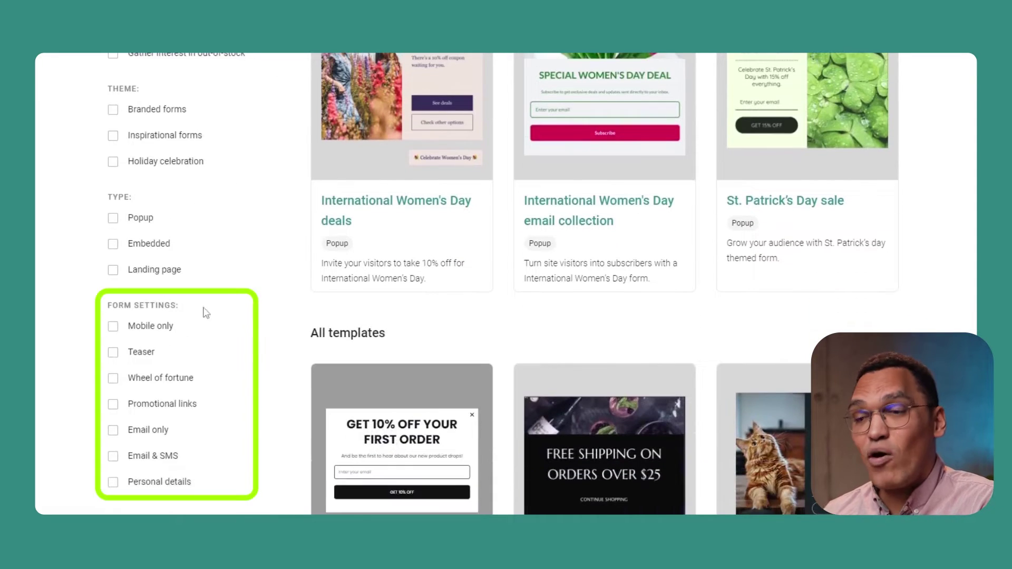
scroll(216, 333, up, 2)
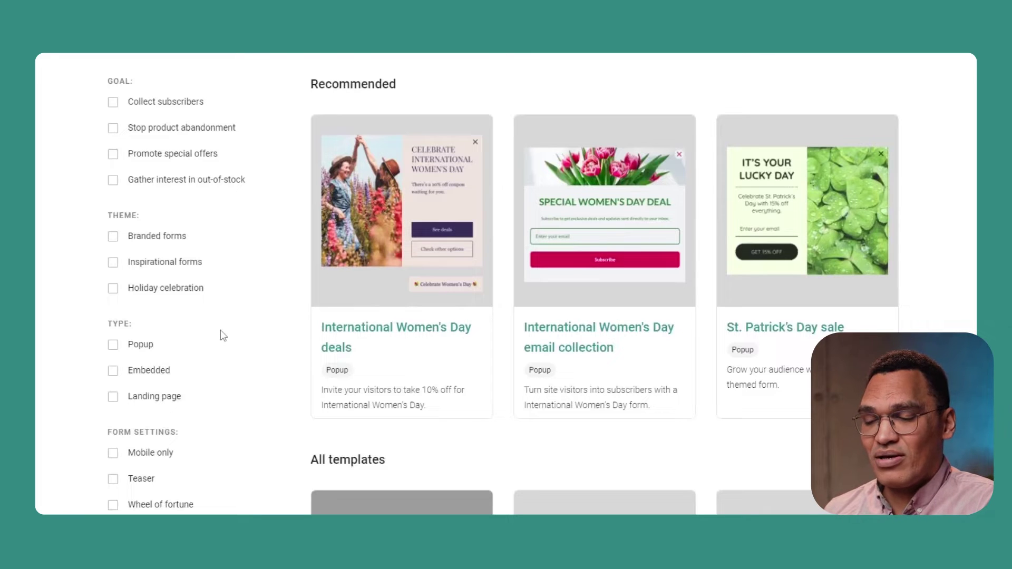
Filter templates to Collect subscribers and scroll down to the Summer sale popup
click(114, 103)
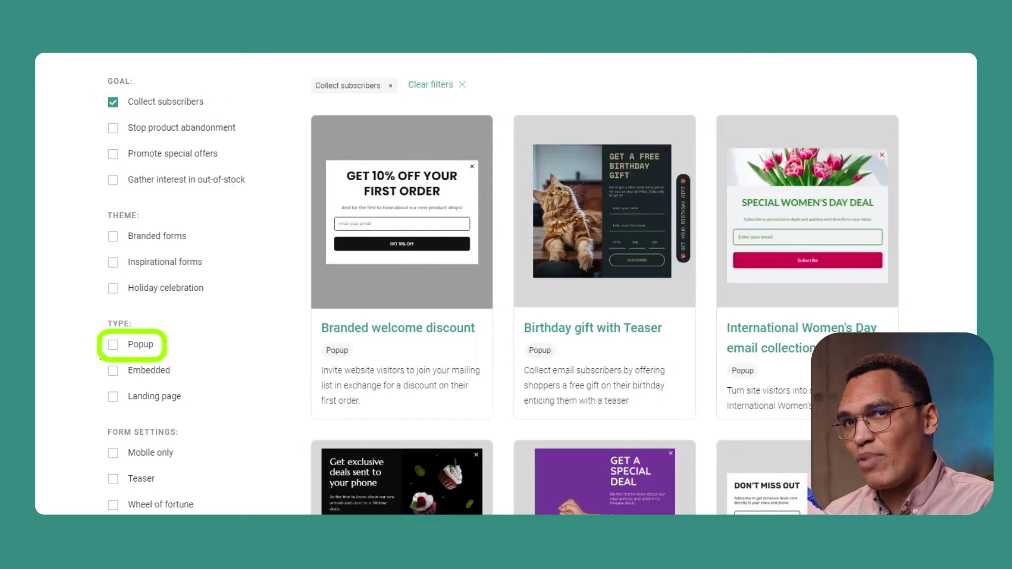
mouse_move(793, 246)
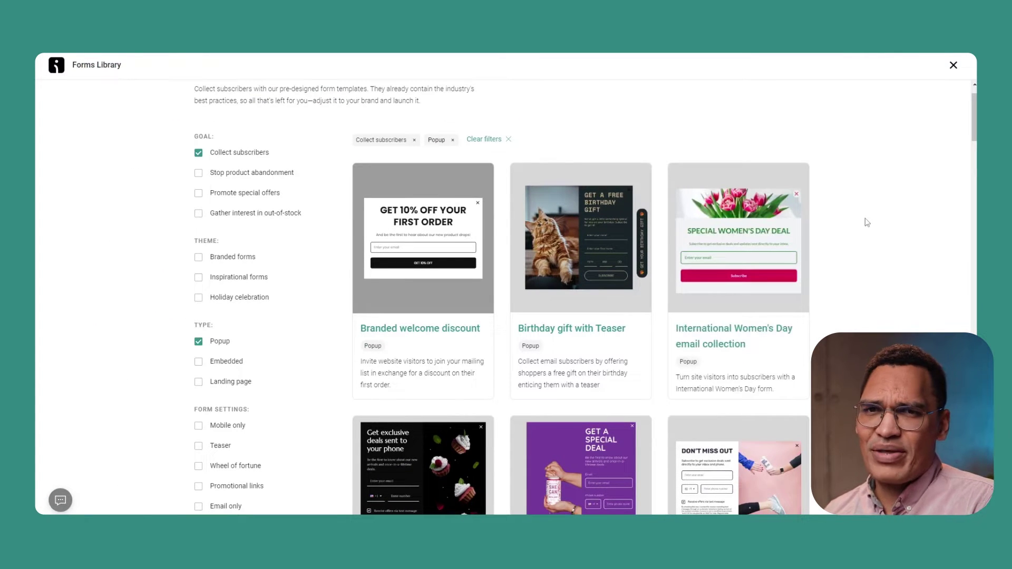
scroll(868, 222, down, 1)
scroll(867, 224, down, 3)
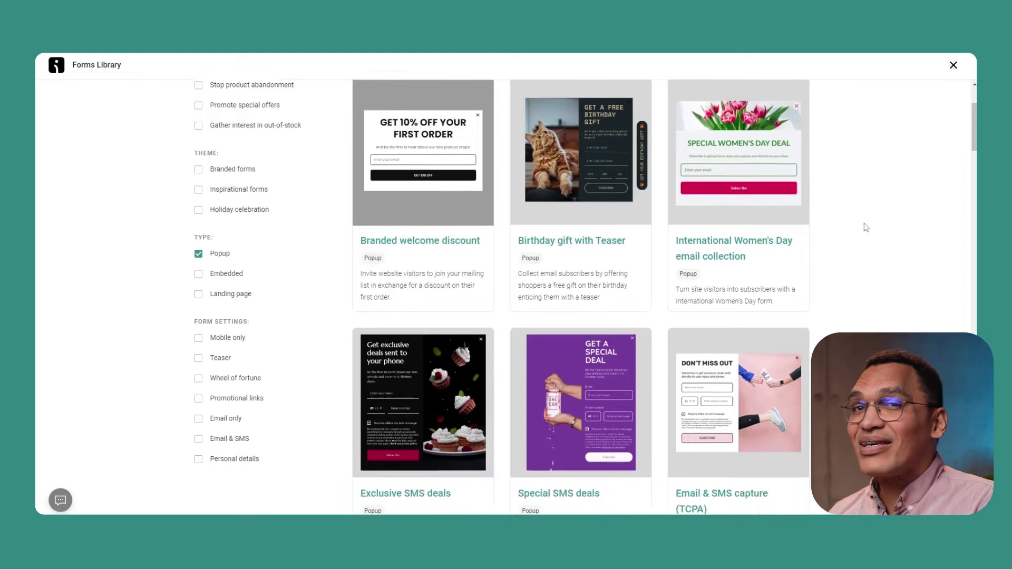
scroll(866, 227, down, 1)
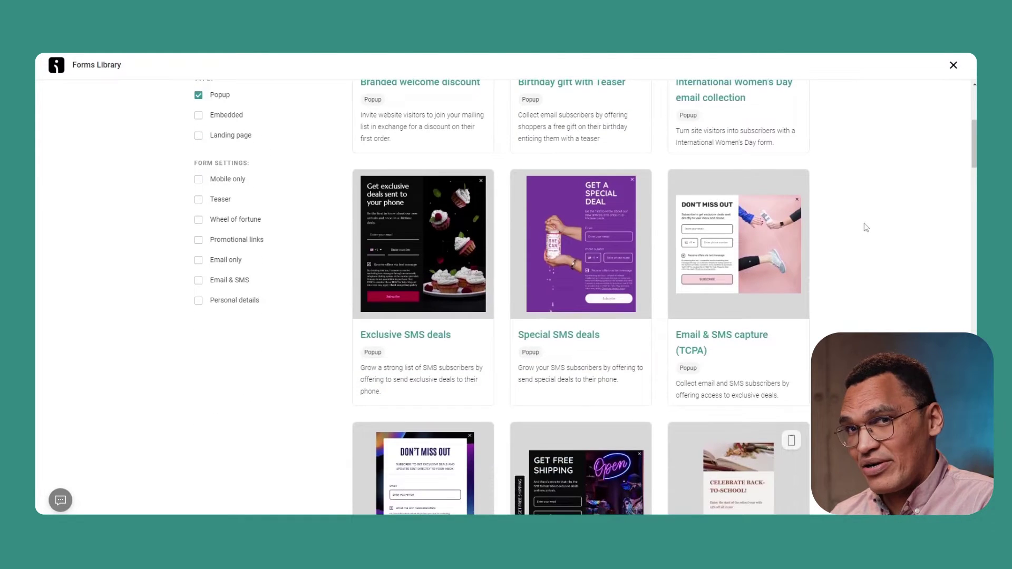
scroll(866, 227, down, 3)
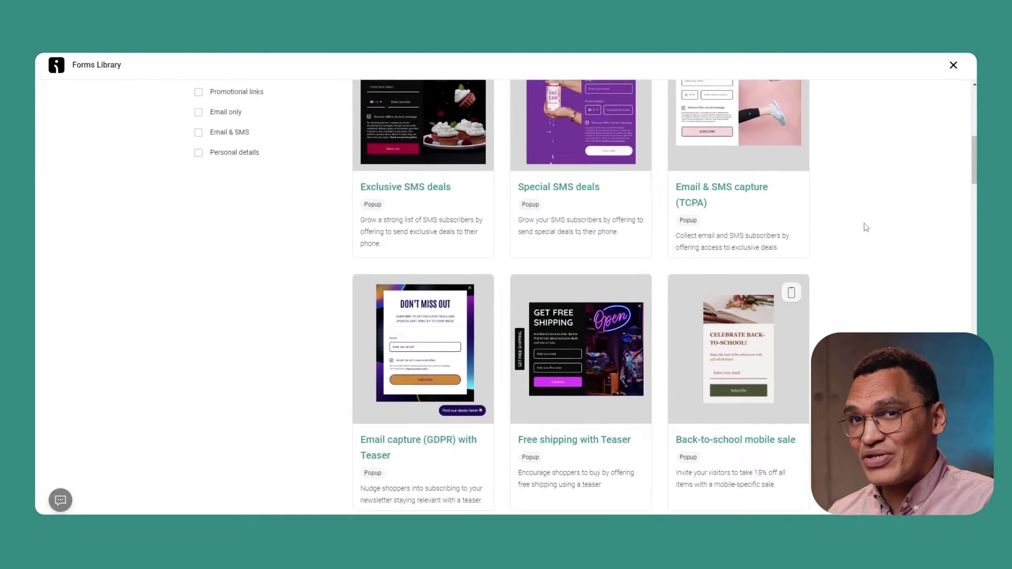
scroll(867, 227, down, 2)
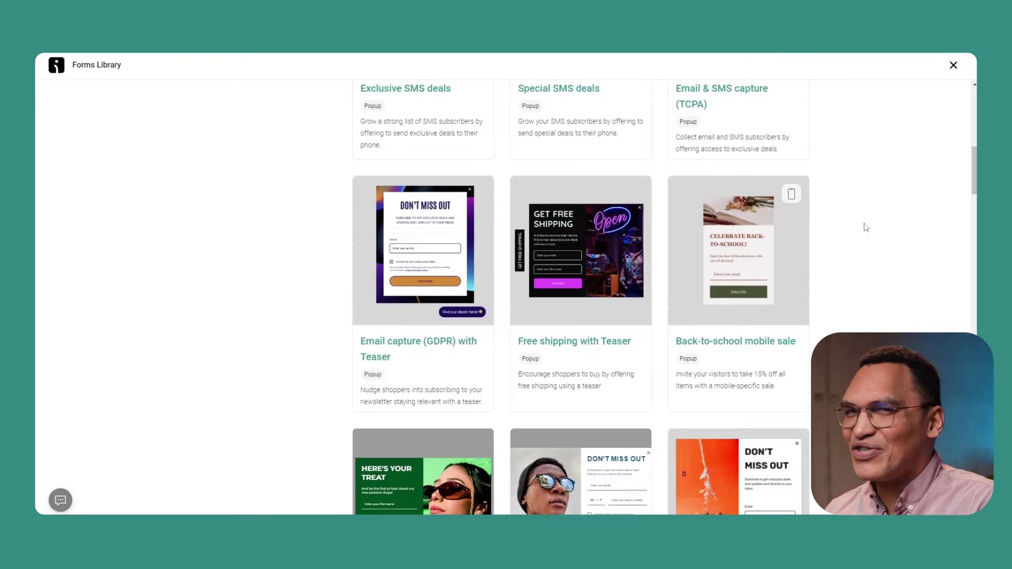
scroll(867, 227, down, 3)
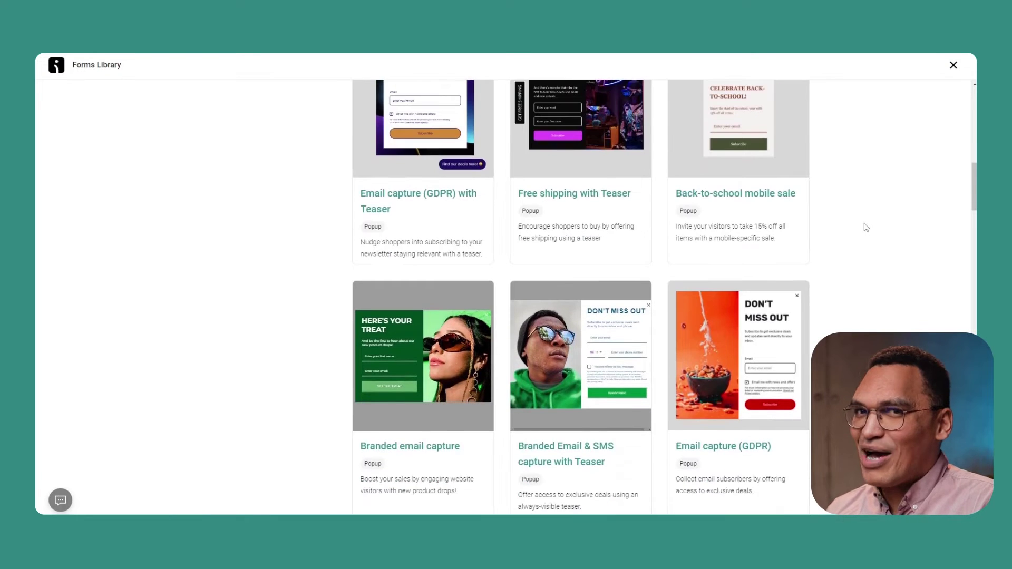
scroll(867, 227, down, 11)
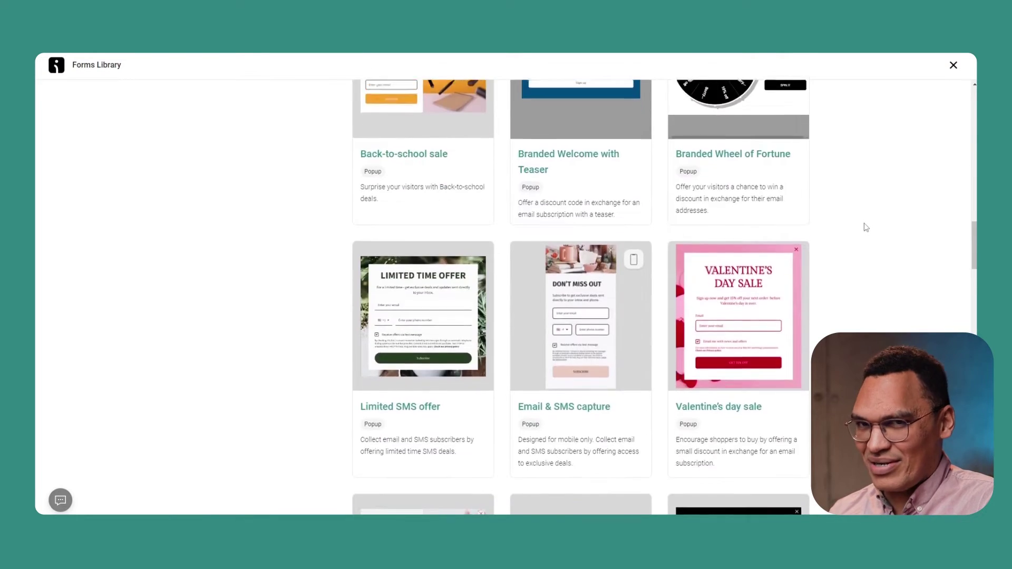
scroll(866, 227, down, 14)
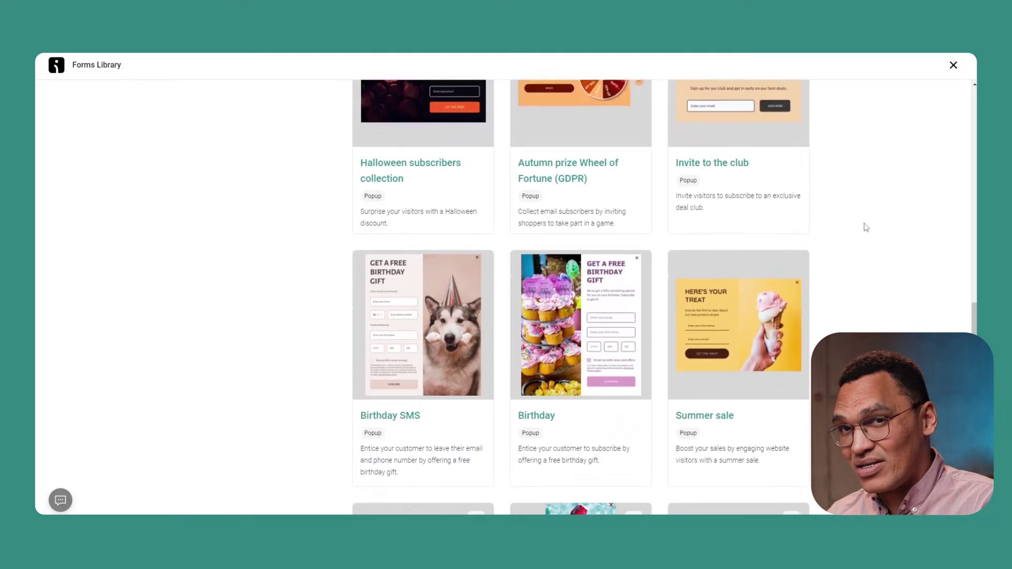
scroll(866, 228, down, 2)
mouse_move(802, 222)
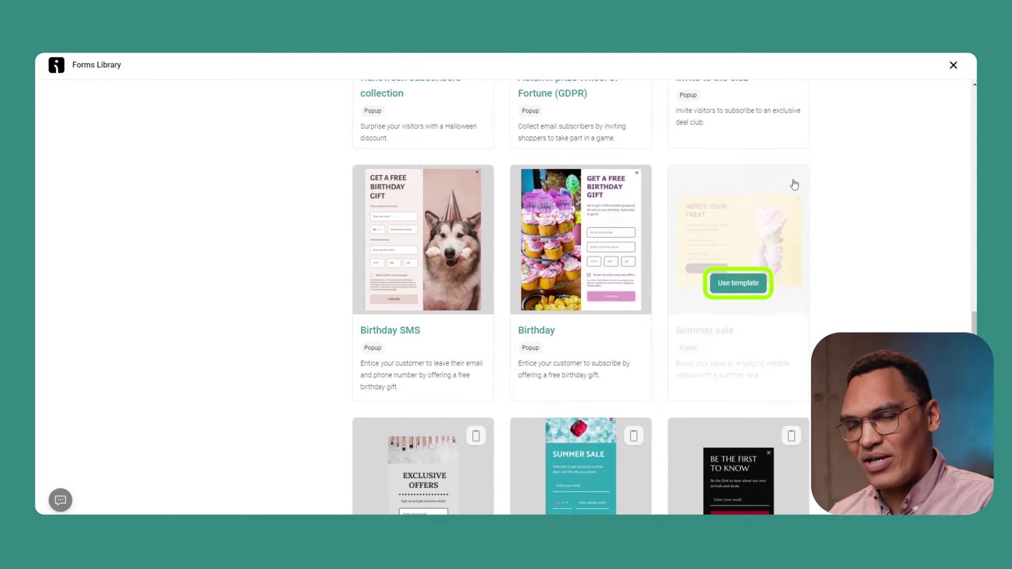
Start a form from the Summer sale template and rename it 'Exit intent popup'
click(729, 287)
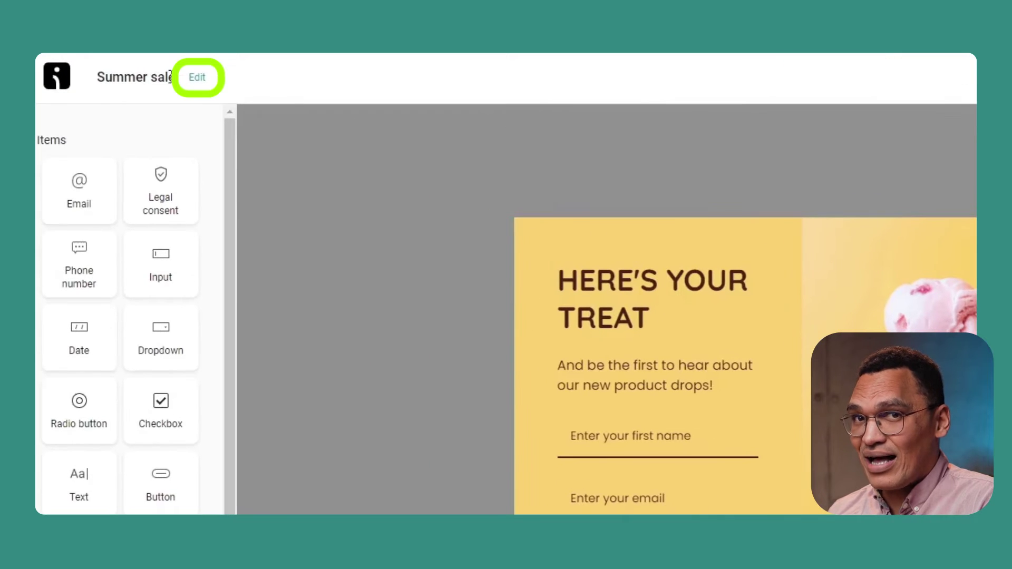
click(205, 80)
key(ctrl+a)
text(Exit intent popup)
click(709, 350)
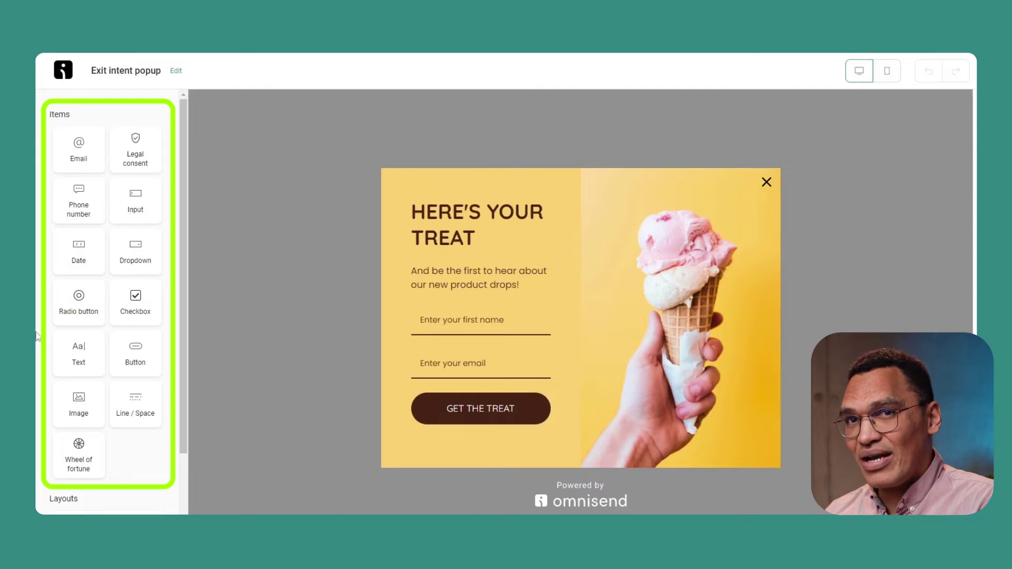
scroll(118, 81, down, 6)
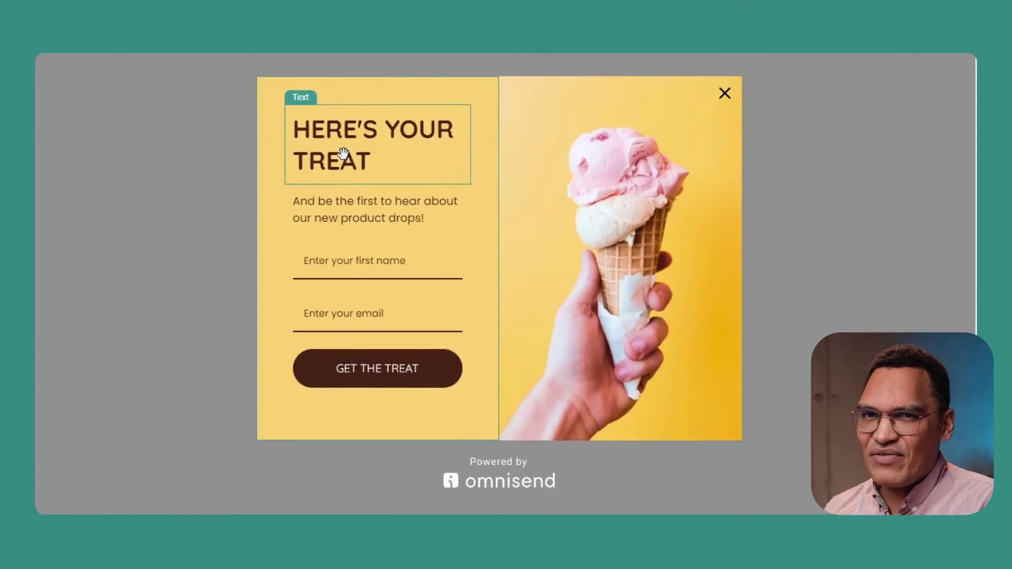
Replace the popup headline with 'Don't leave just yet!'
click(390, 208)
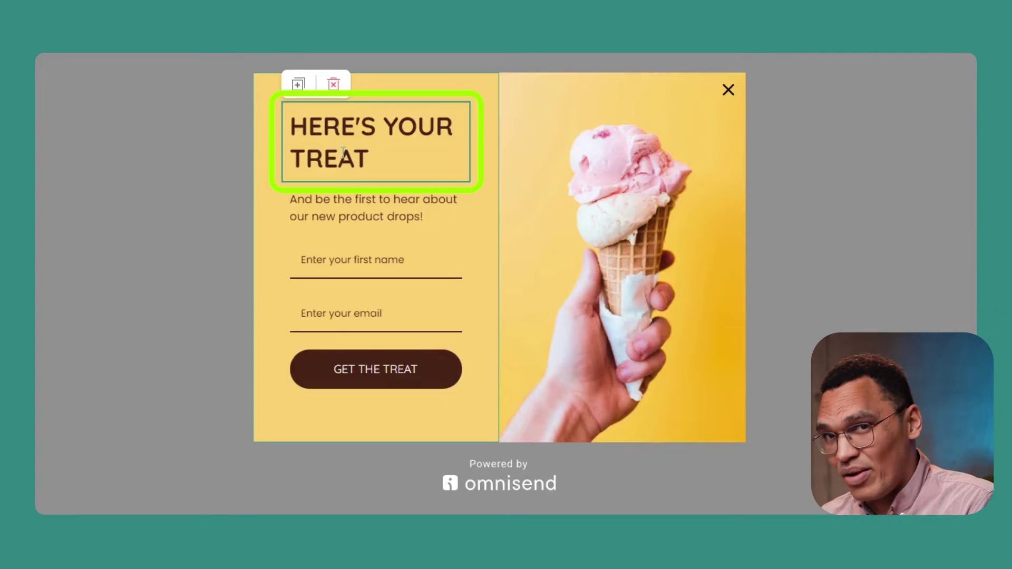
key(ctrl+a)
text(Don't lea)
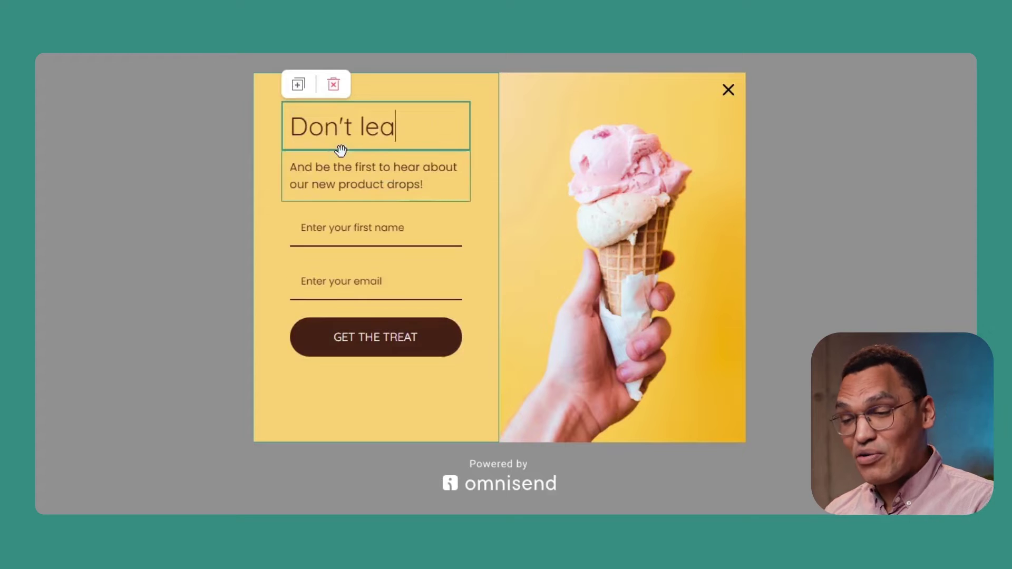
text(ve just yet!)
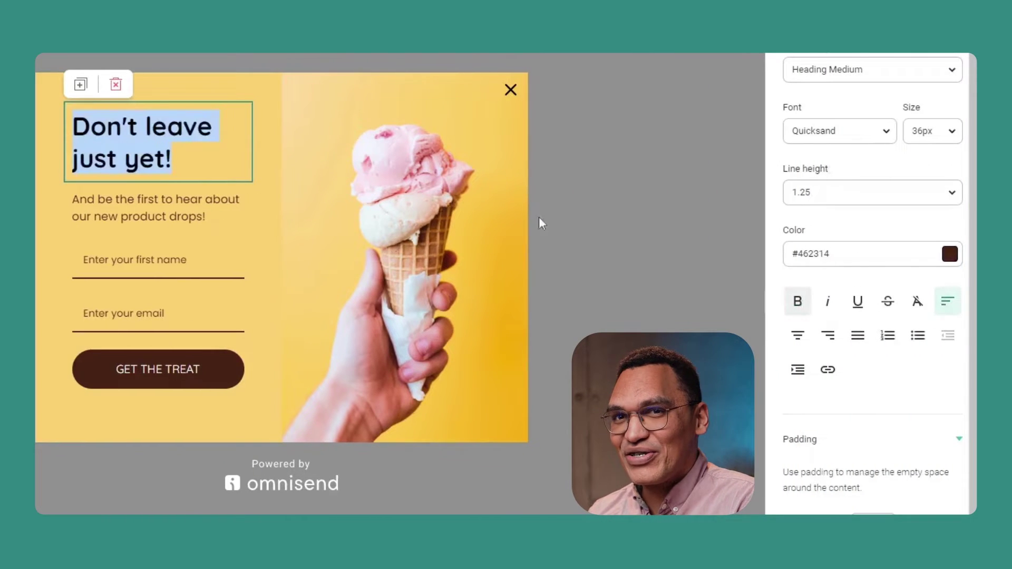
Review headline colour, 36px size and Quicksand font unchanged, then select the subheading paragraph
click(949, 258)
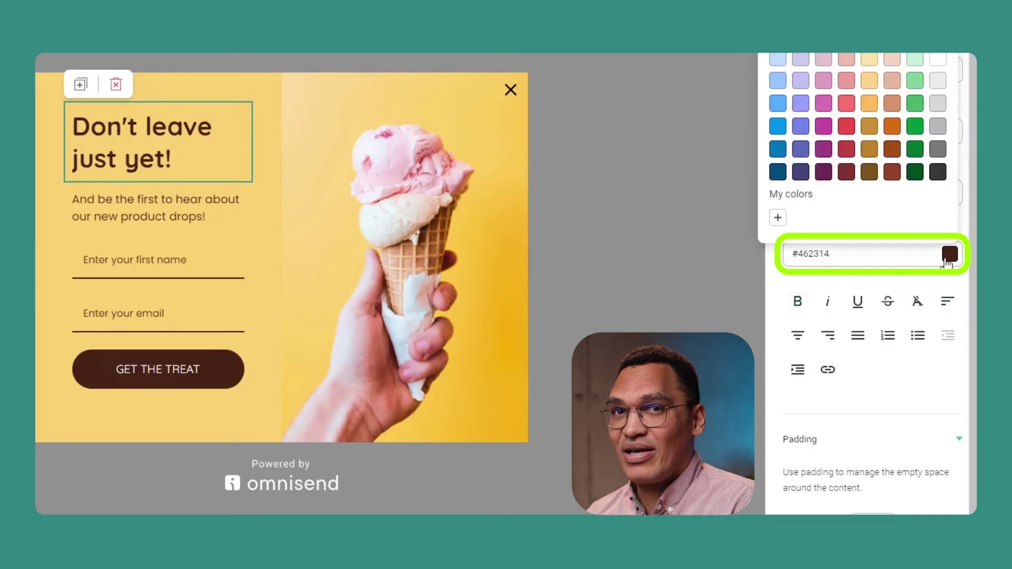
click(907, 409)
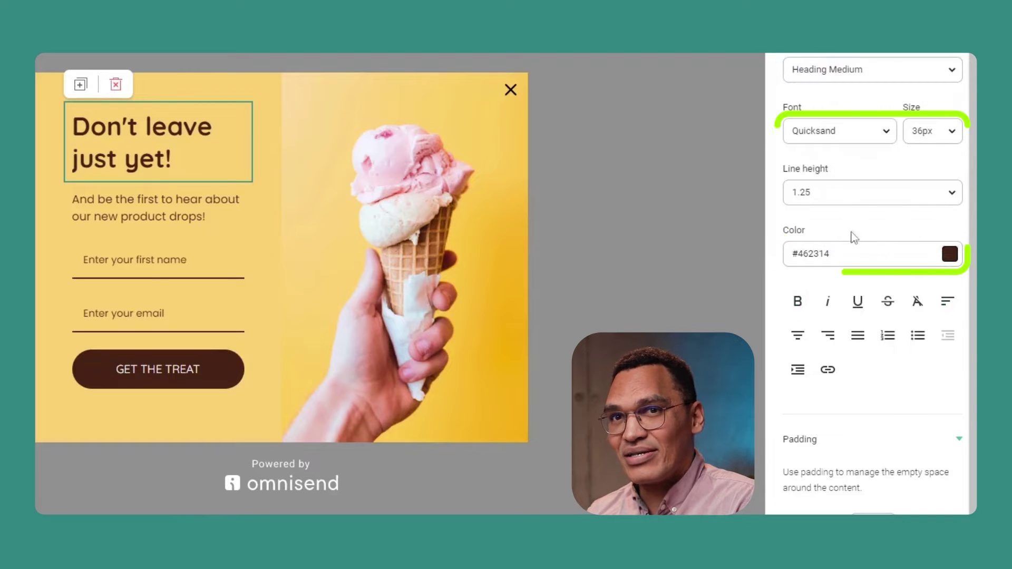
click(949, 134)
click(949, 133)
click(848, 137)
click(849, 138)
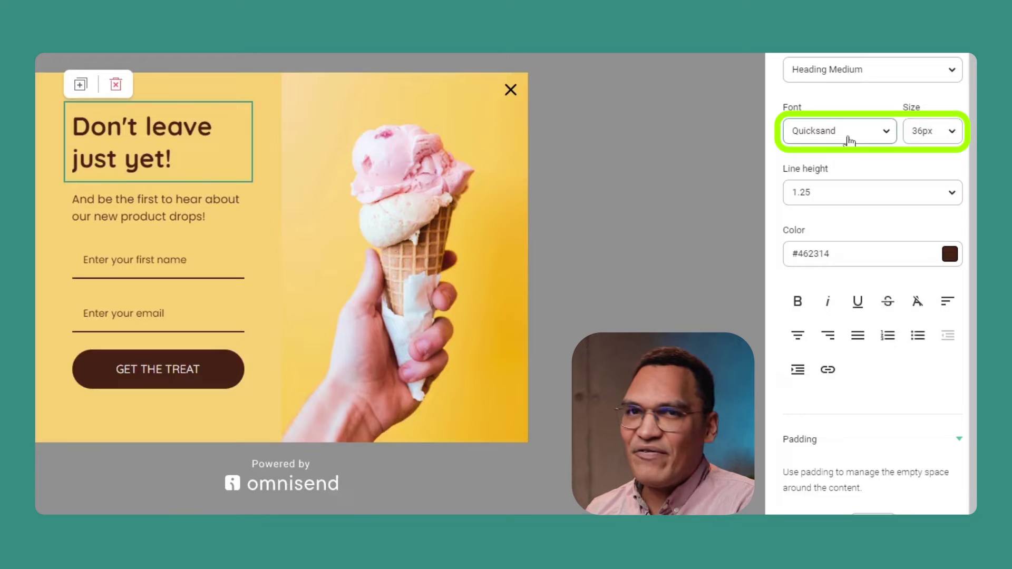
scroll(849, 137, down, 2)
scroll(901, 86, down, 1)
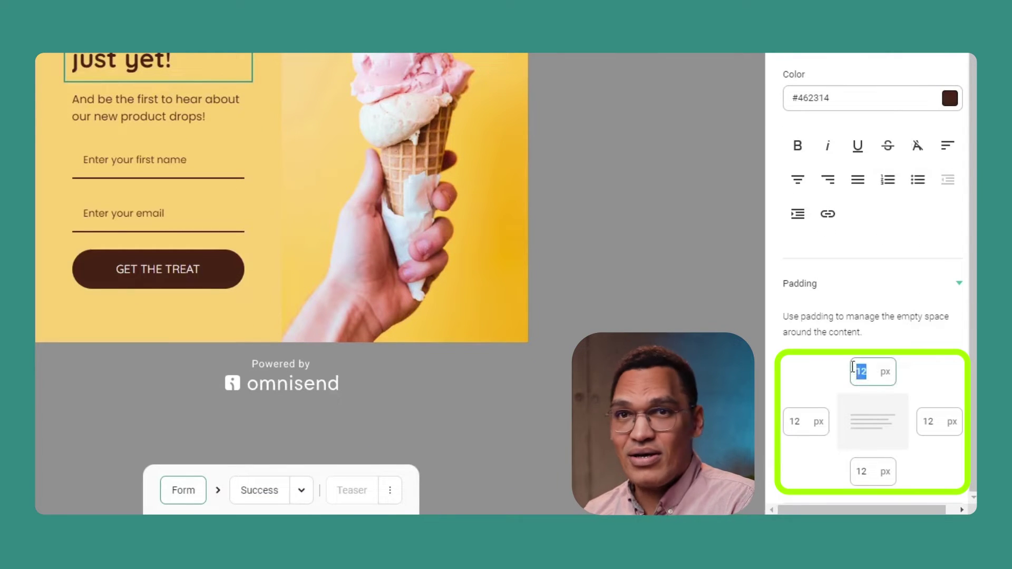
text(5)
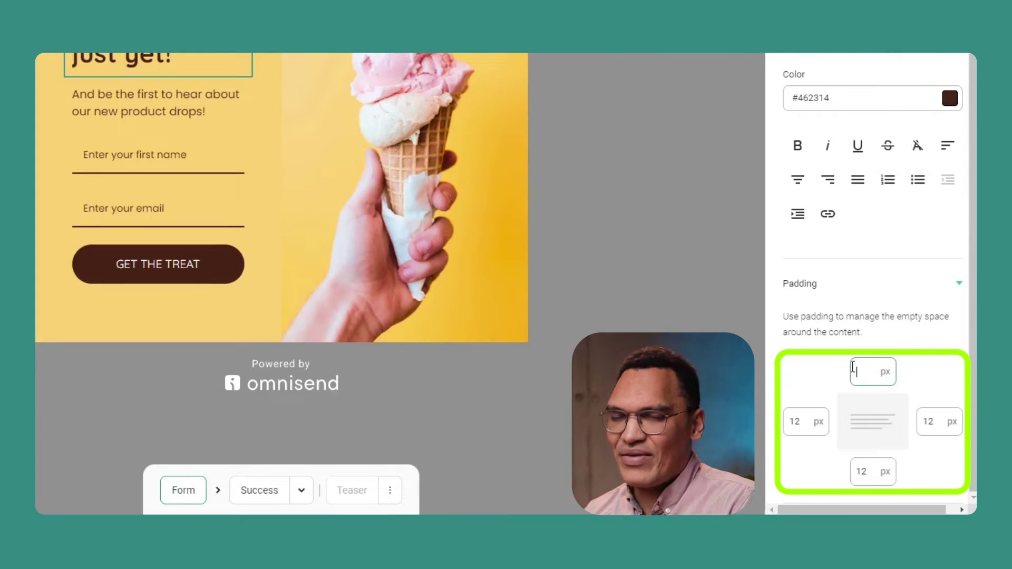
text(12)
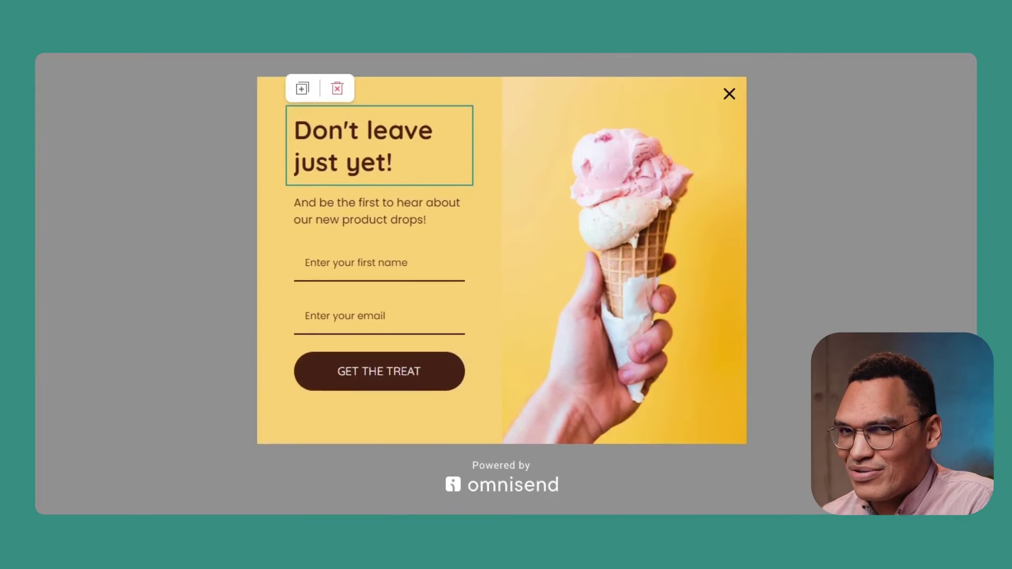
triple_click(143, 103)
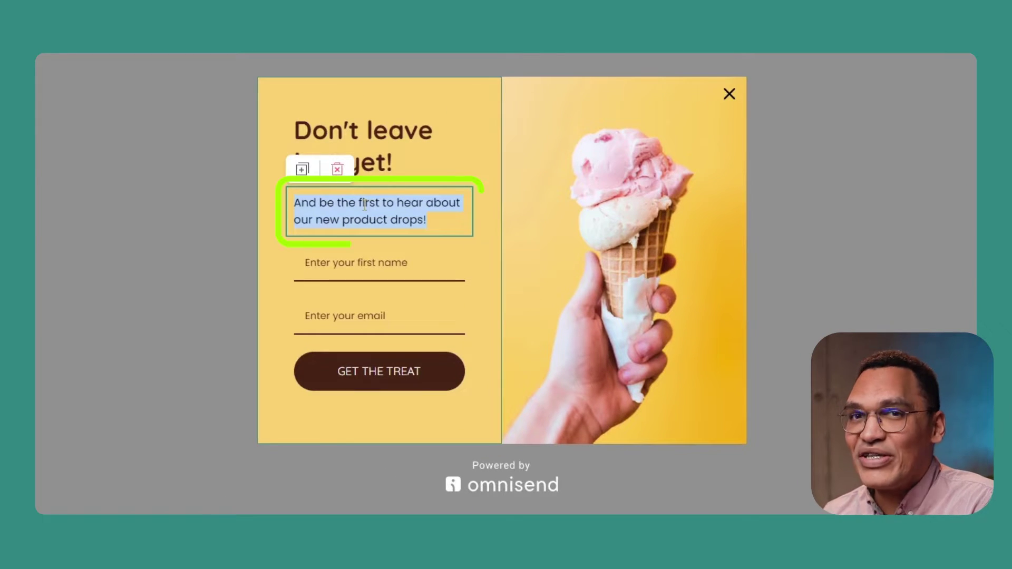